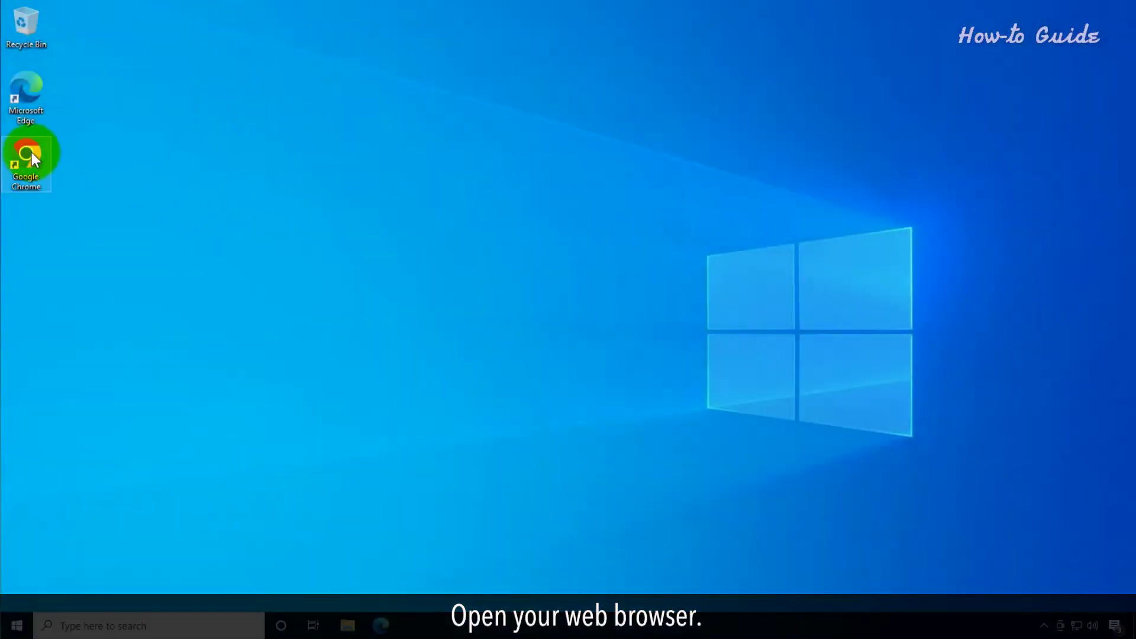
- Launch Google Chrome and load support.google.com
double_click(31, 152)
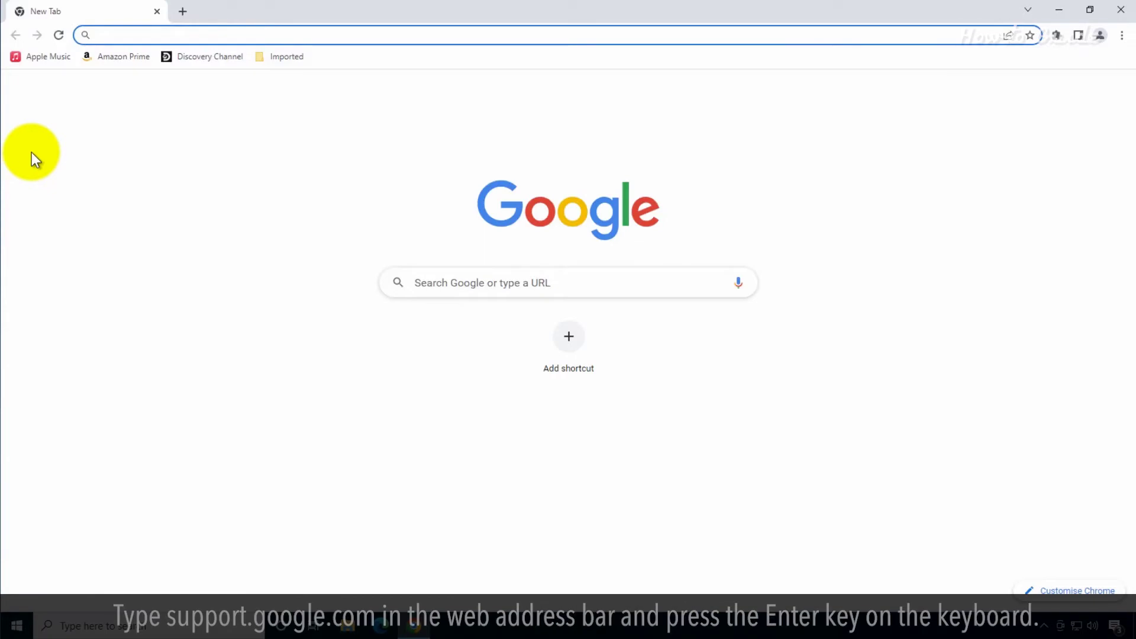
type("sup")
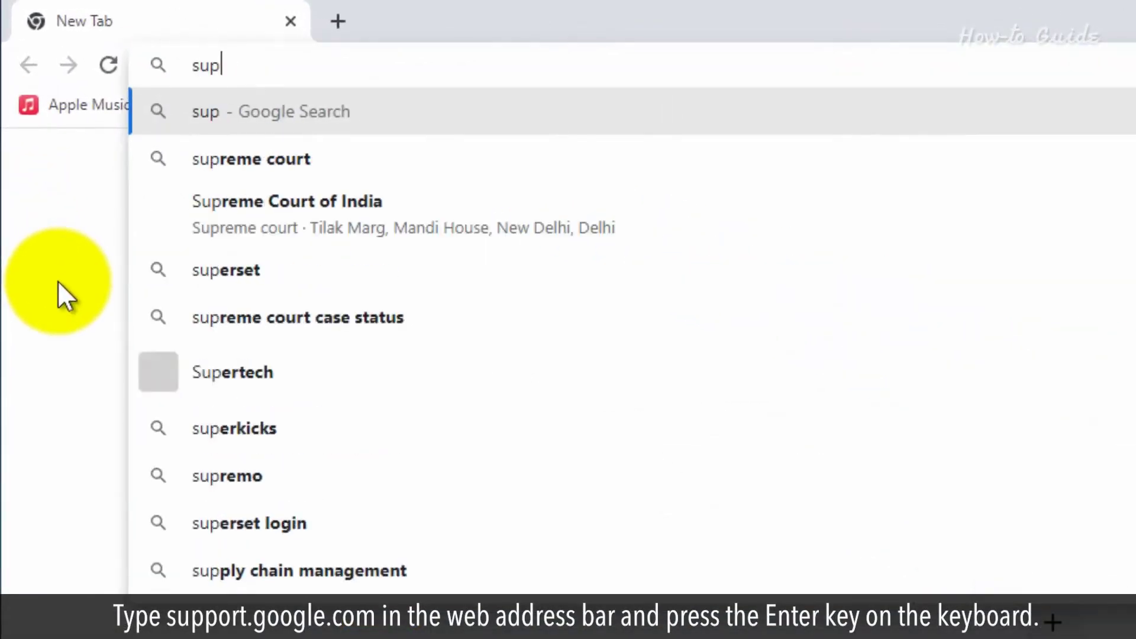
type("port.")
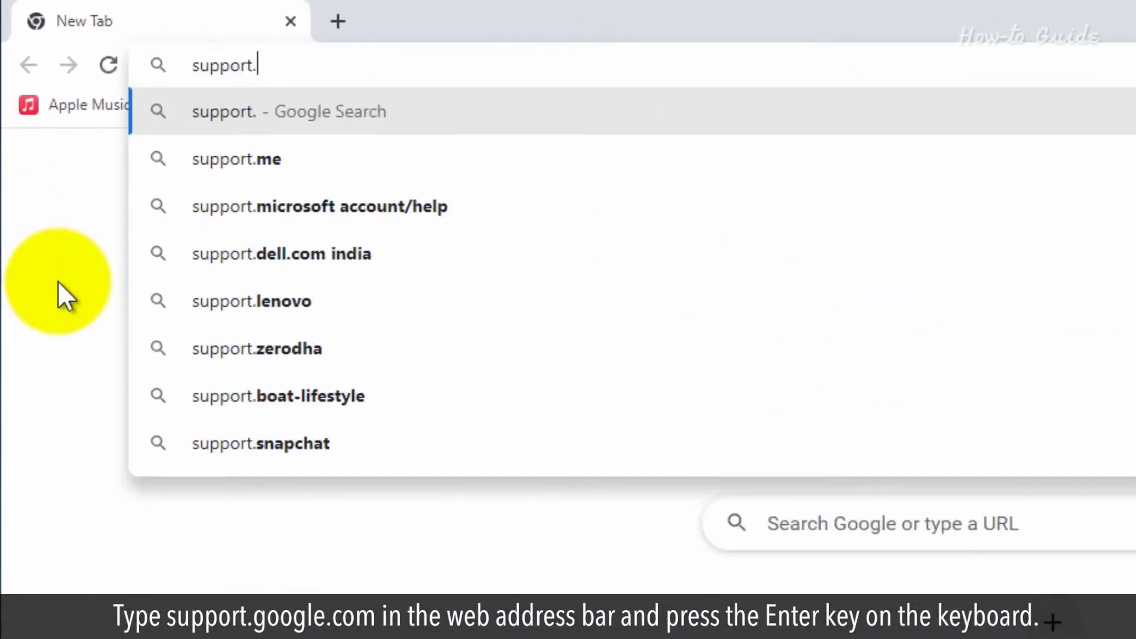
type("google.co")
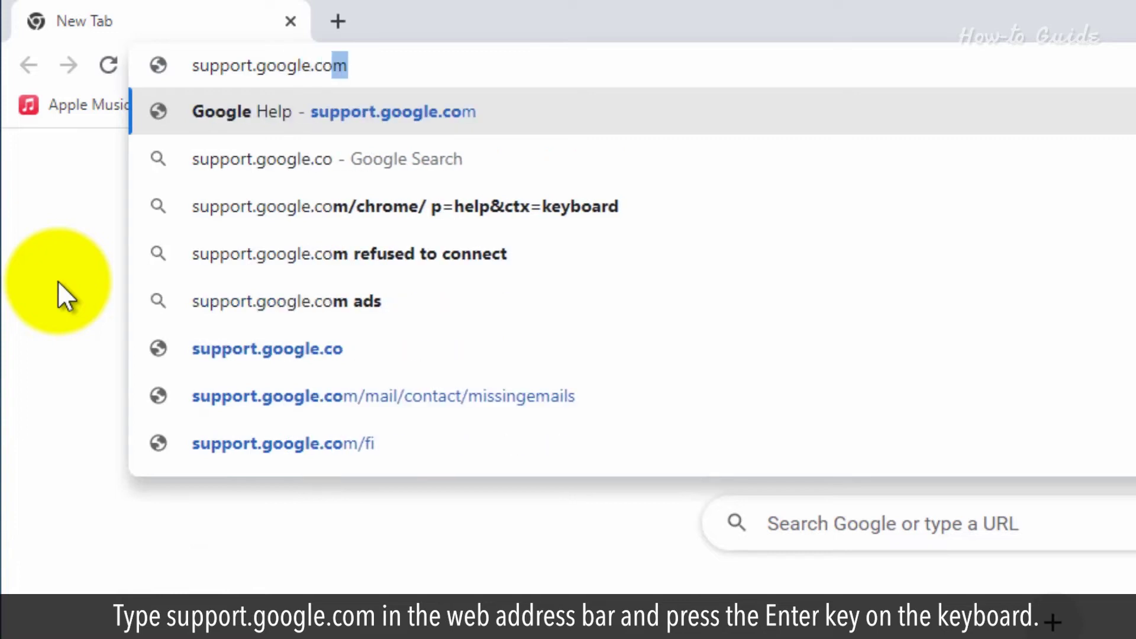
type("m")
key("Return")
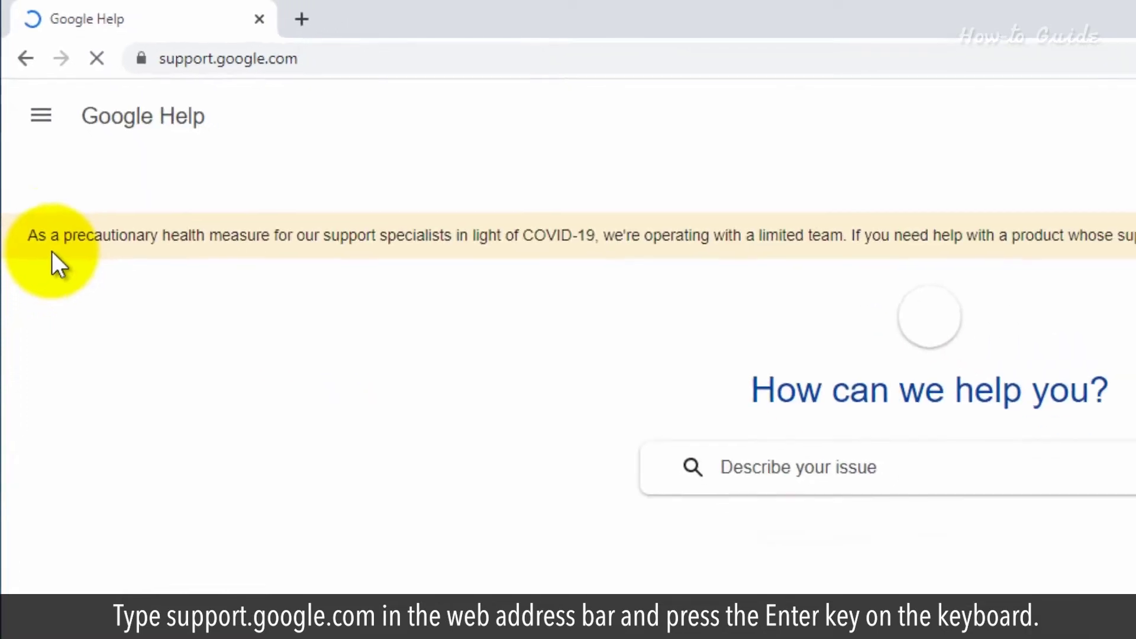
scroll(881, 256, "down", 1)
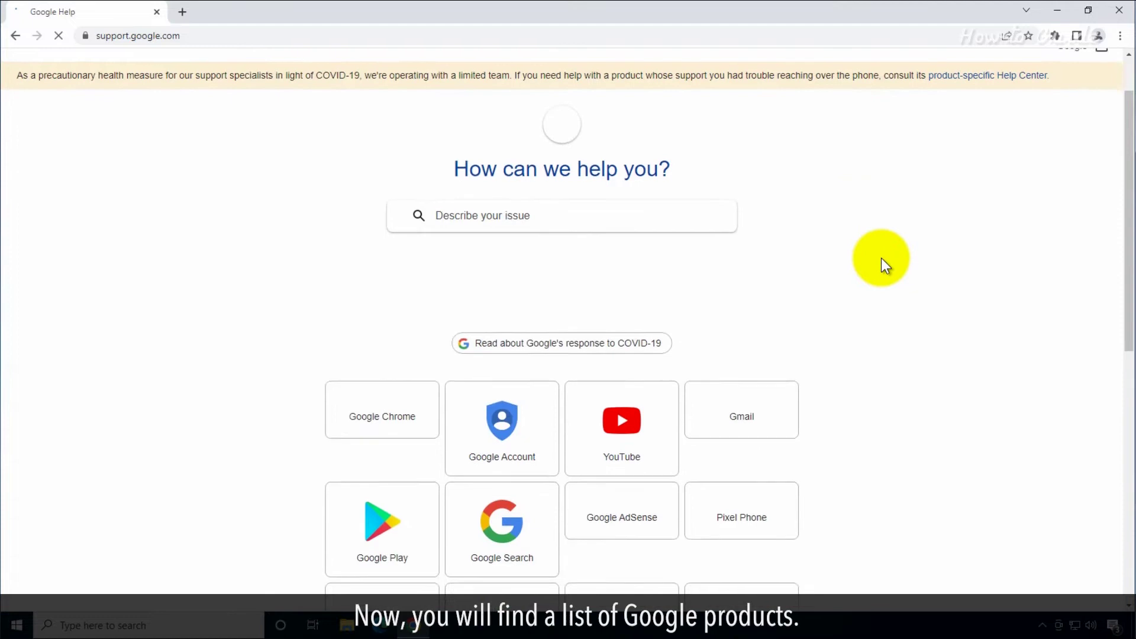
scroll(882, 259, "down", 2)
scroll(888, 260, "down", 1)
scroll(888, 261, "down", 1)
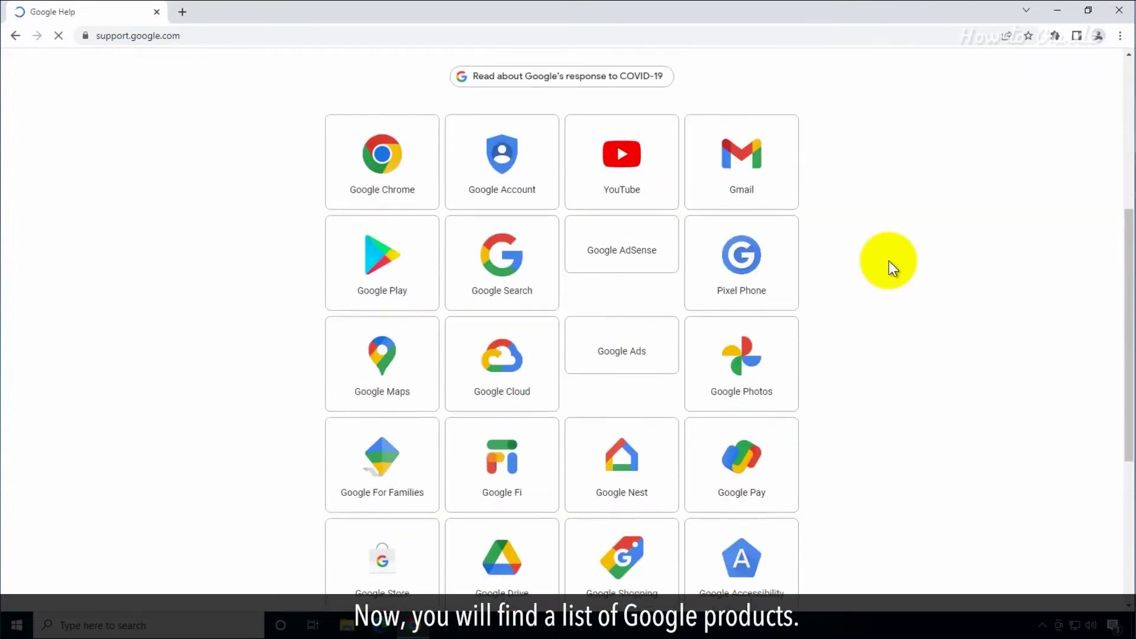
scroll(888, 261, "down", 1)
scroll(890, 262, "down", 1)
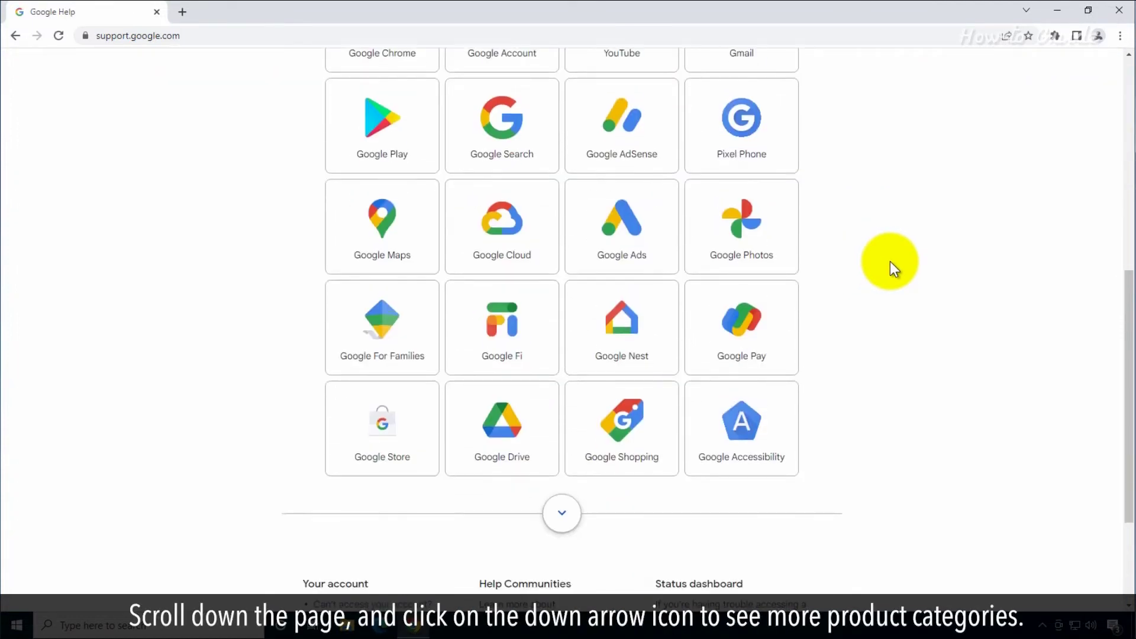
scroll(891, 262, "down", 1)
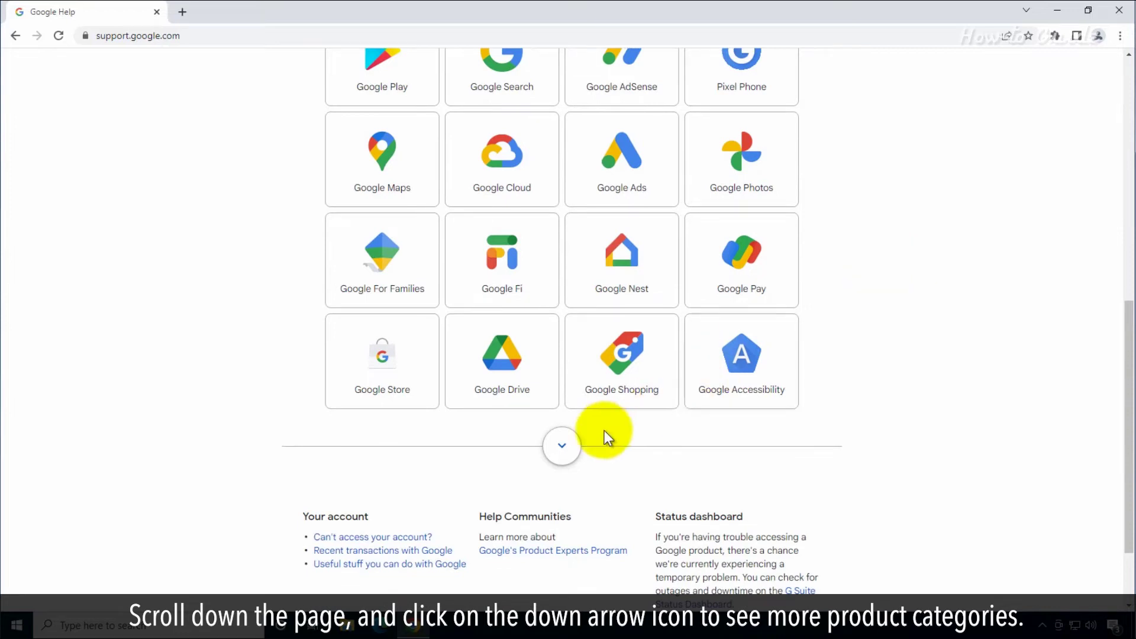
- Expand the full Google product list to reach the Google Chrome tile
left_click(566, 446)
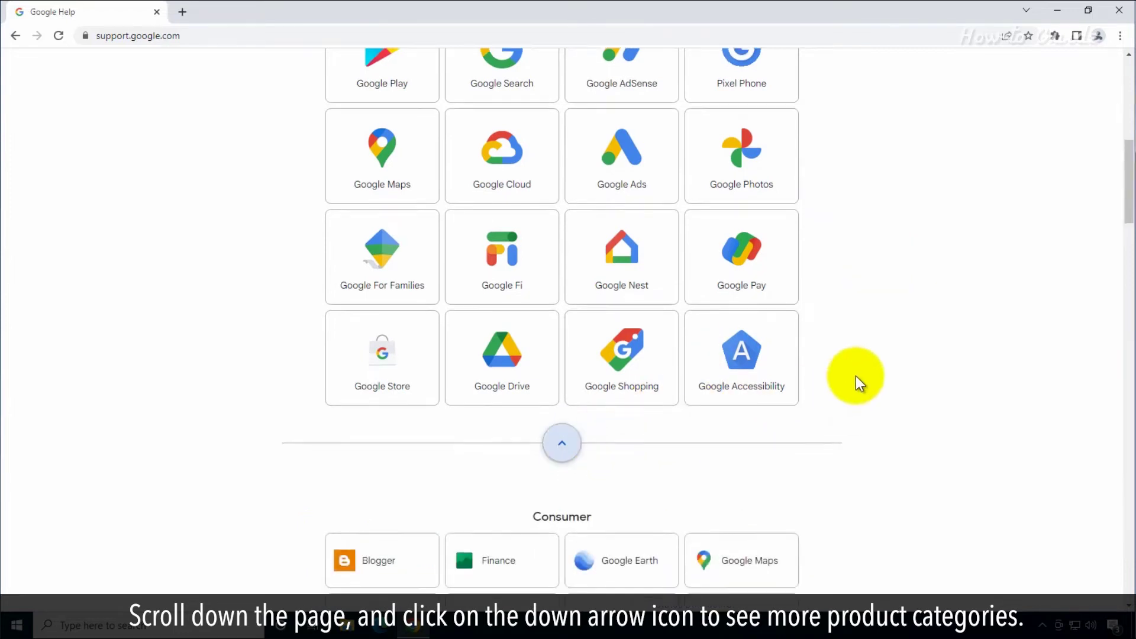
scroll(855, 376, "down", 2)
scroll(856, 376, "down", 1)
scroll(882, 350, "down", 1)
scroll(882, 349, "down", 1)
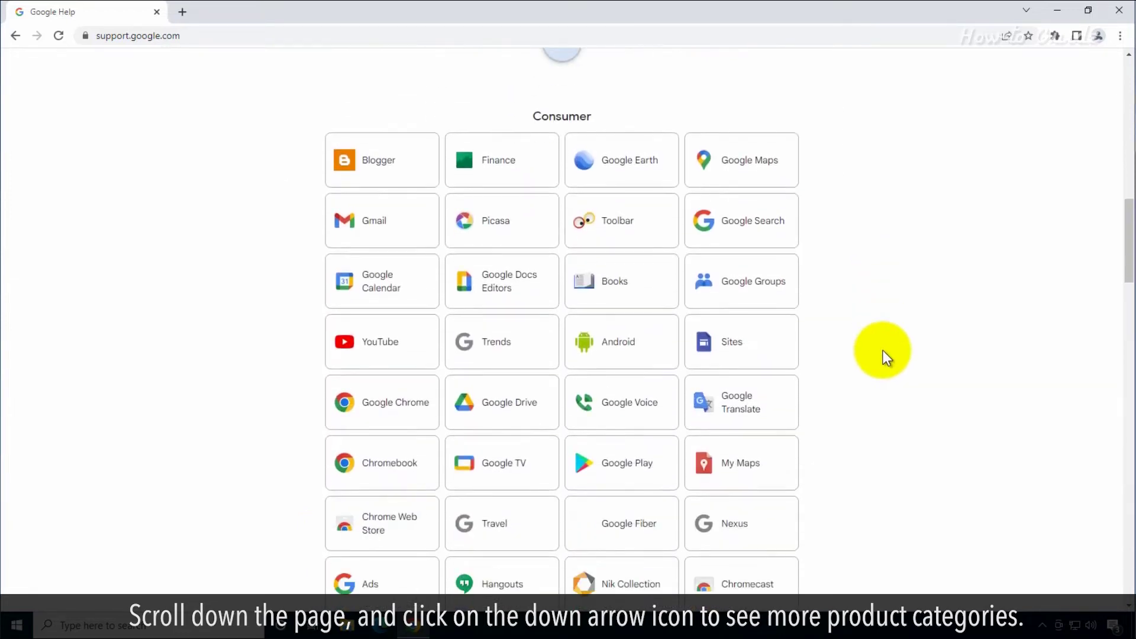
scroll(882, 350, "down", 1)
scroll(884, 351, "down", 1)
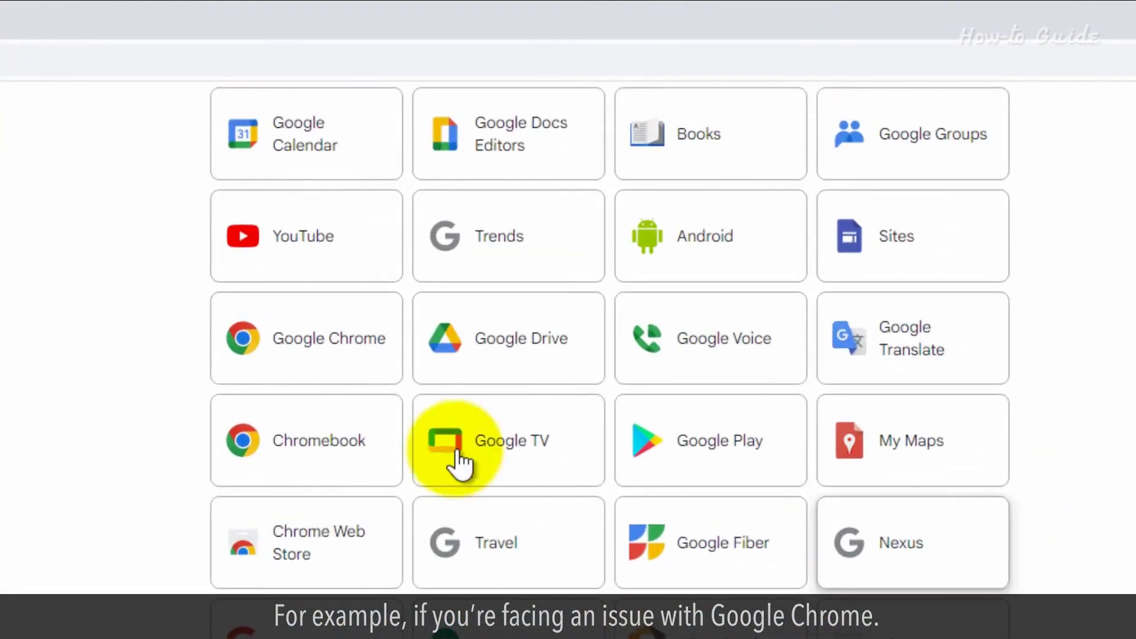
left_click(308, 338)
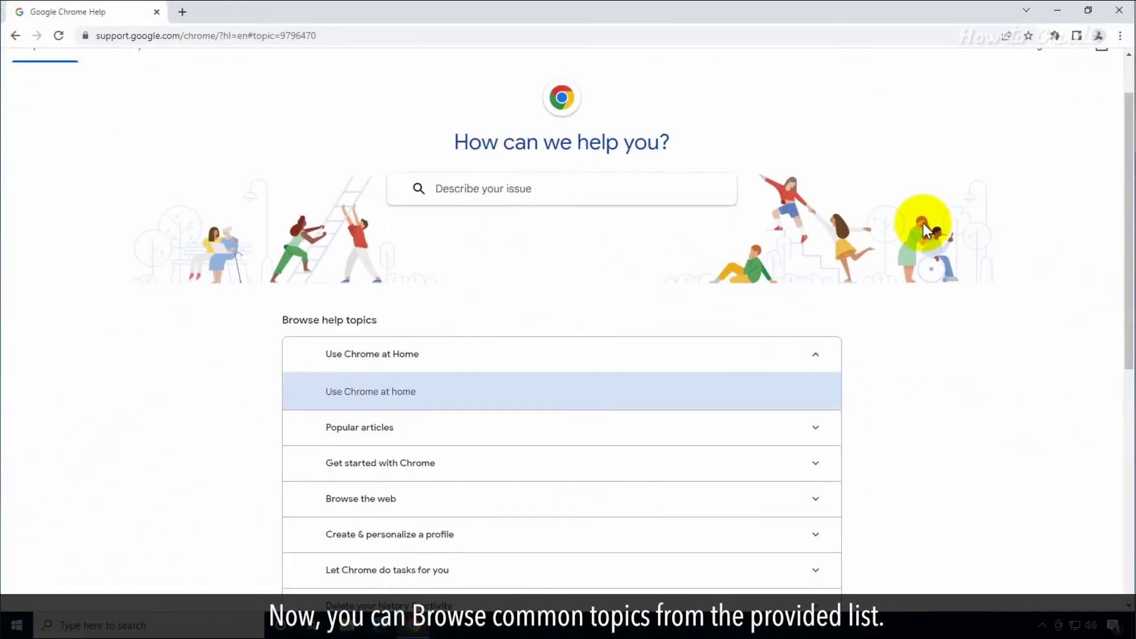
scroll(923, 223, "down", 1)
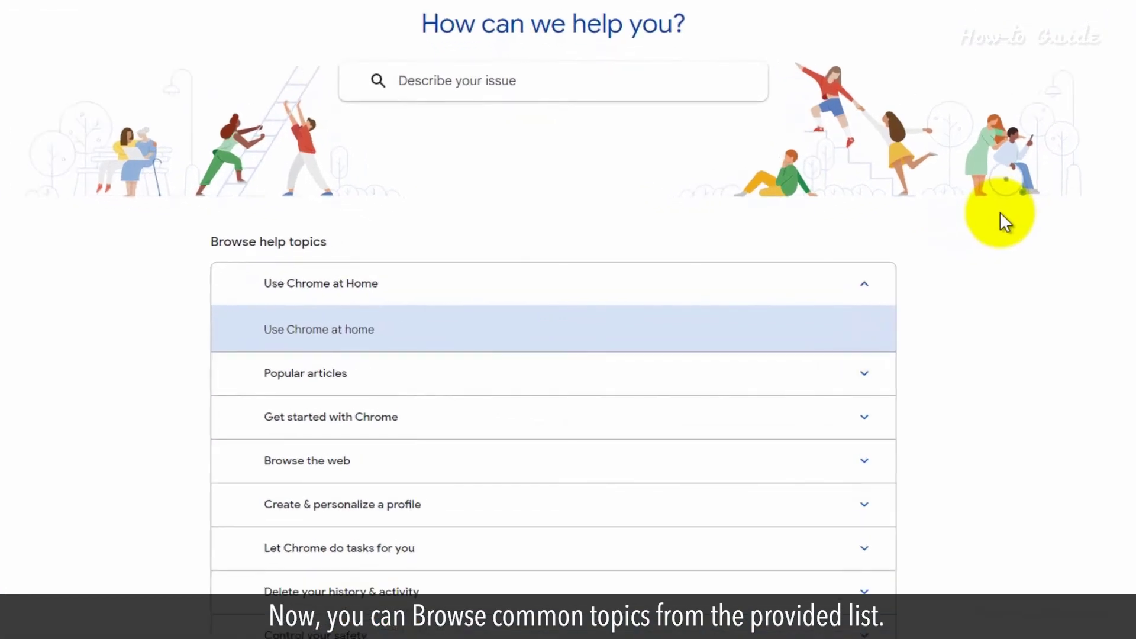
scroll(999, 218, "down", 1)
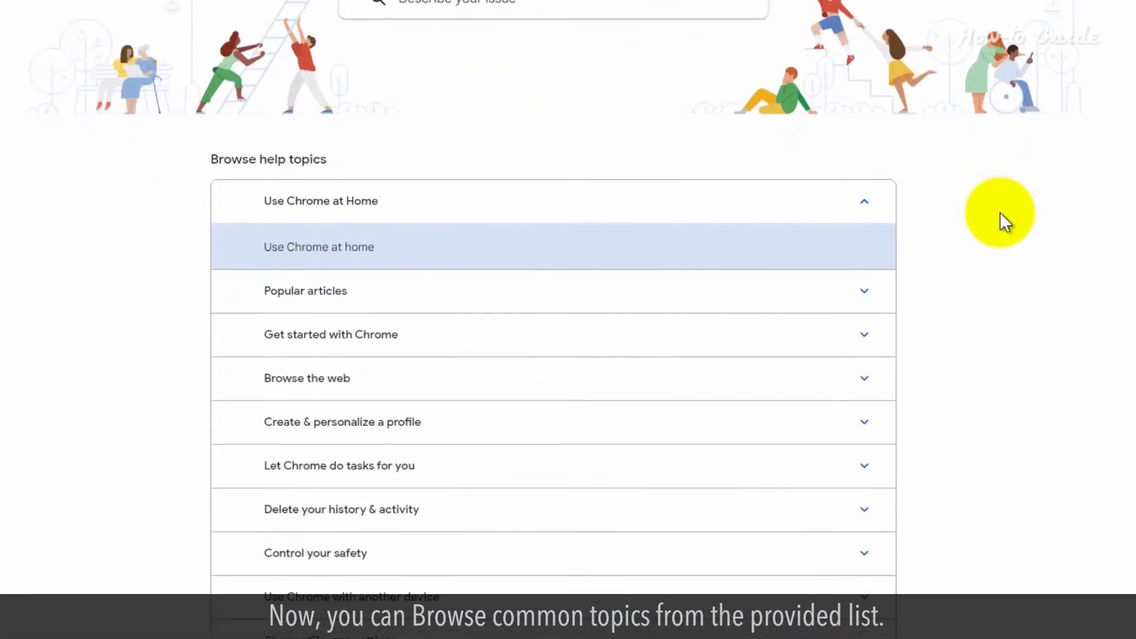
scroll(1000, 213, "down", 1)
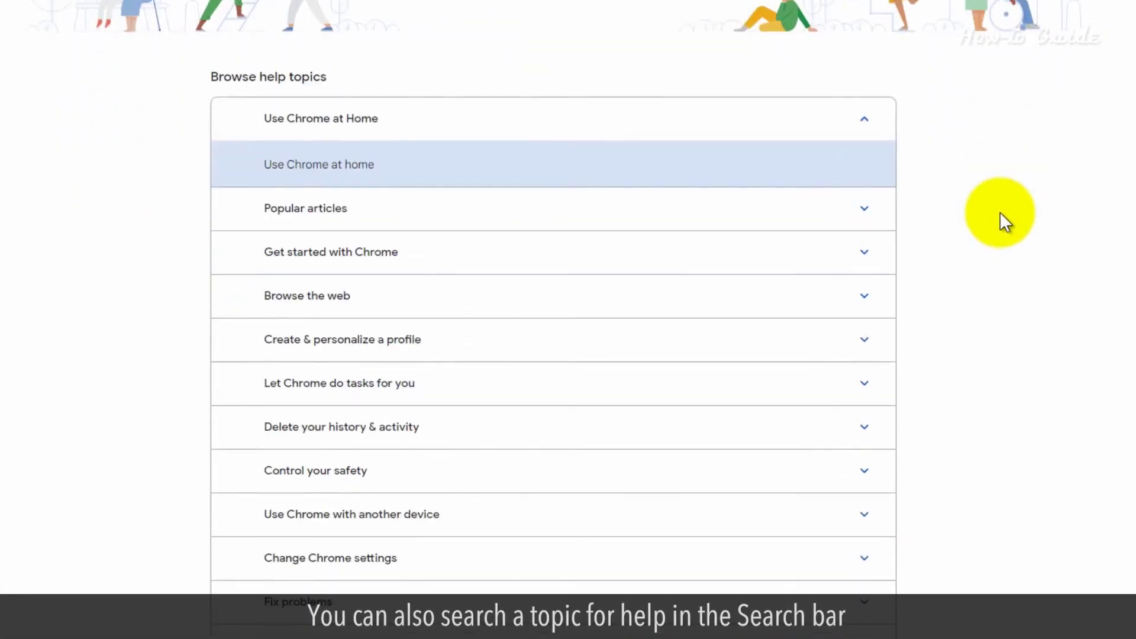
scroll(1001, 213, "down", 1)
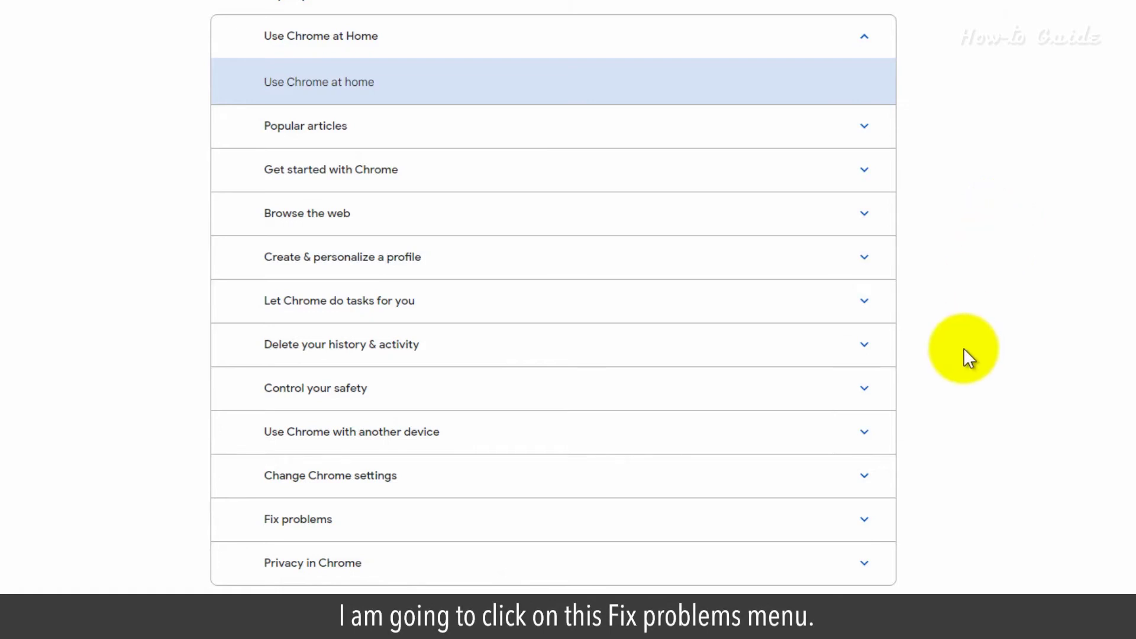
- Expand Fix problems in the Browse help topics list
left_click(867, 527)
scroll(1006, 453, "down", 3)
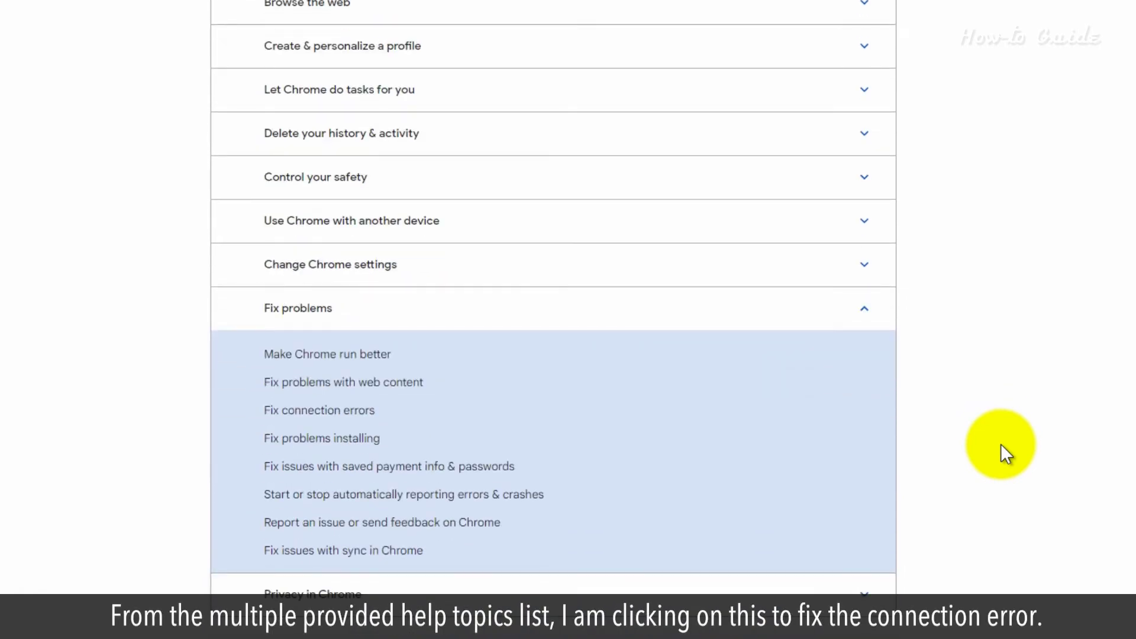
- Open Fix connection errors and expand the redirect loop error entry
left_click(416, 418)
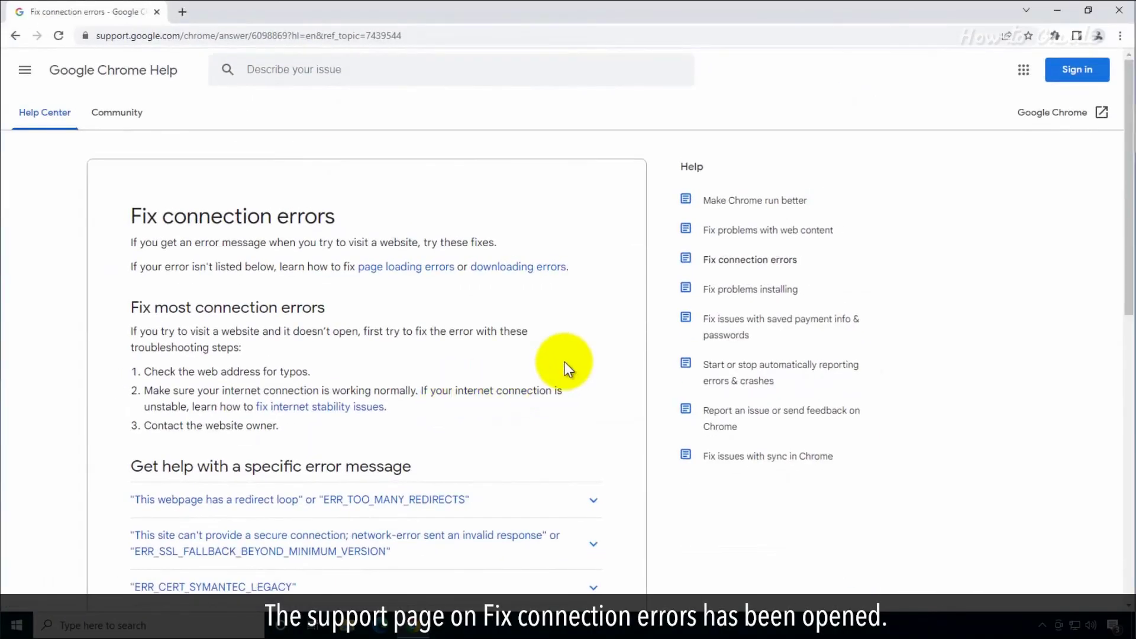
scroll(564, 361, "down", 1)
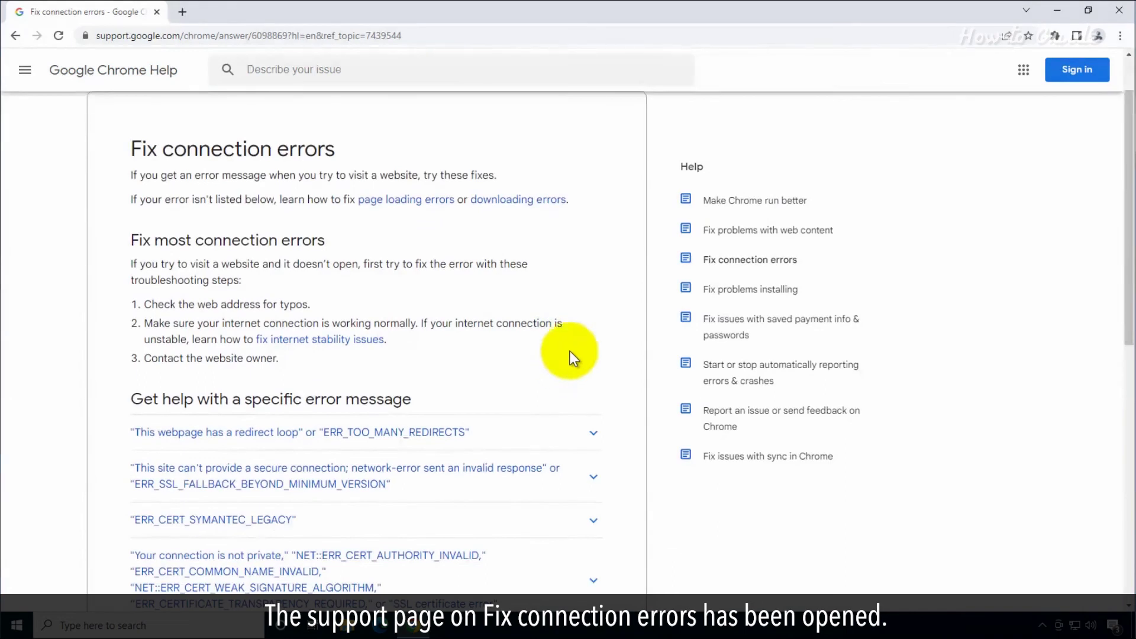
scroll(570, 350, "down", 1)
scroll(572, 359, "down", 1)
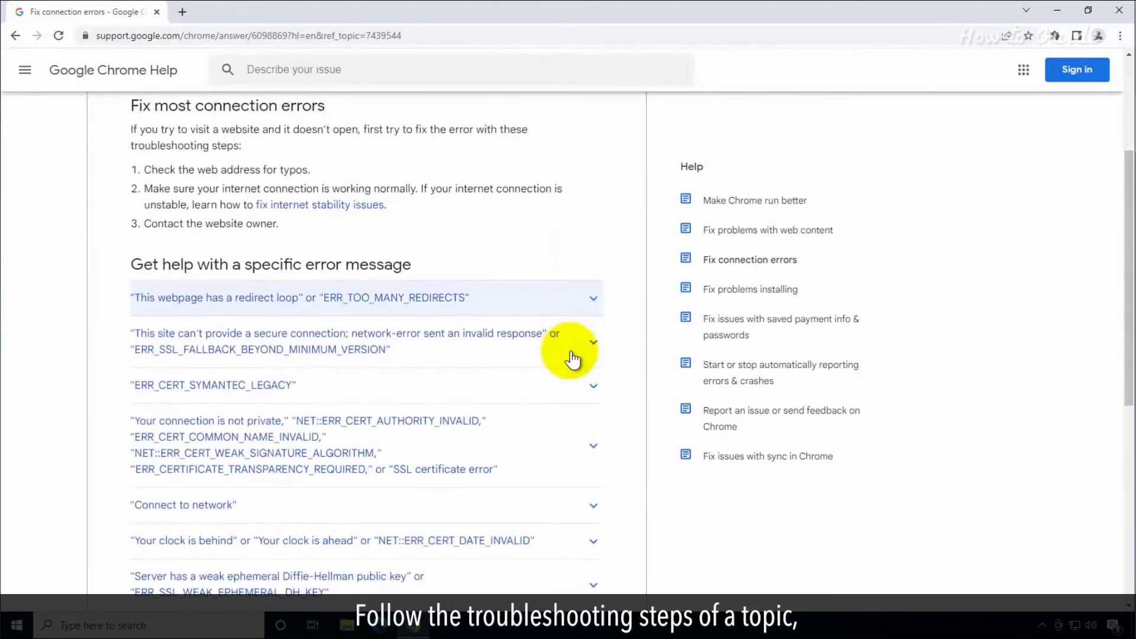
scroll(572, 360, "down", 1)
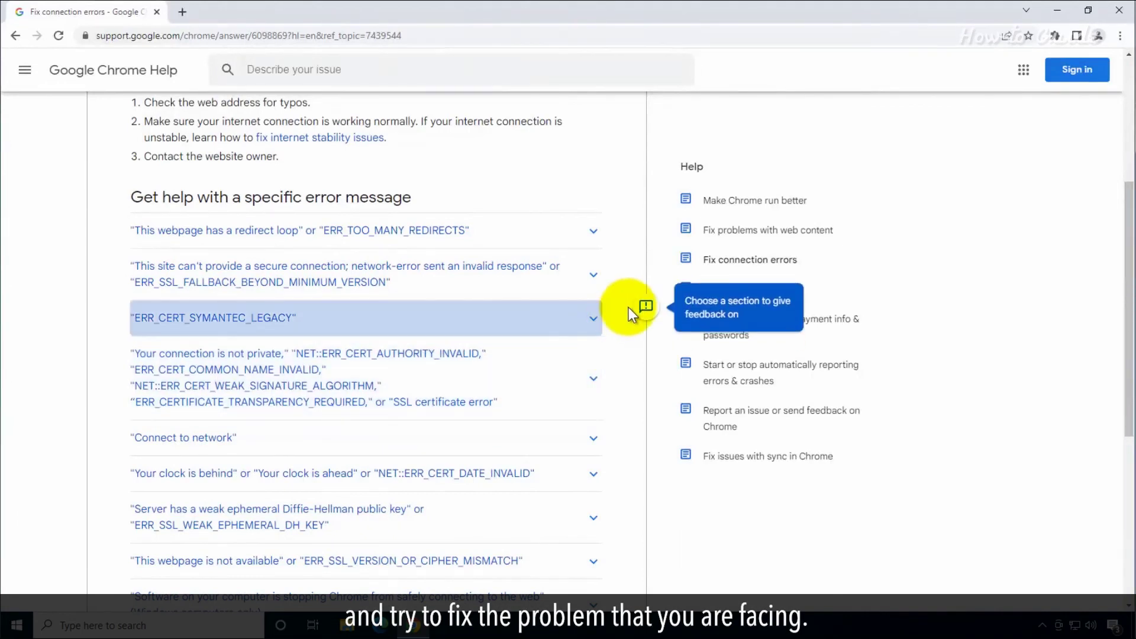
left_click(596, 233)
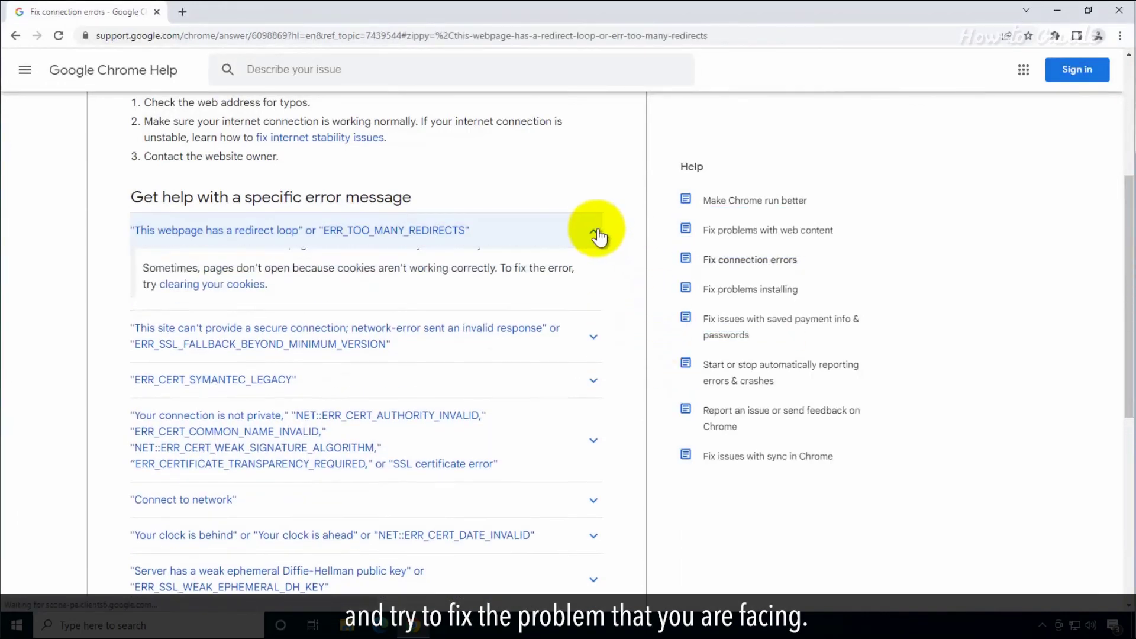